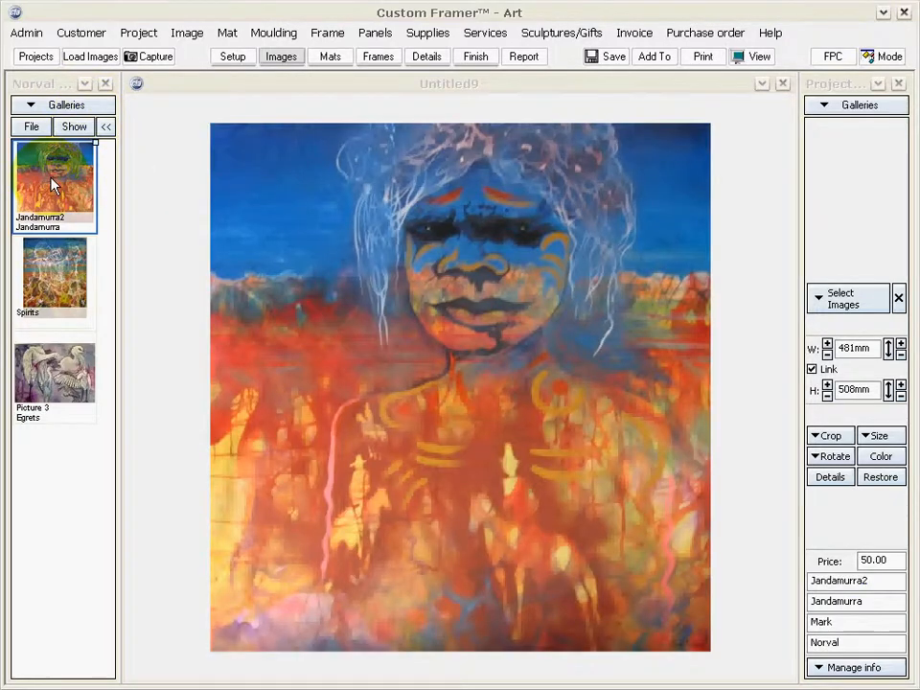
Place the Jandamurra2 painting from the gallery in the project and check its project report
{"action": "left_click_drag", "start_coordinate": [53, 185], "coordinate": [482, 352]}
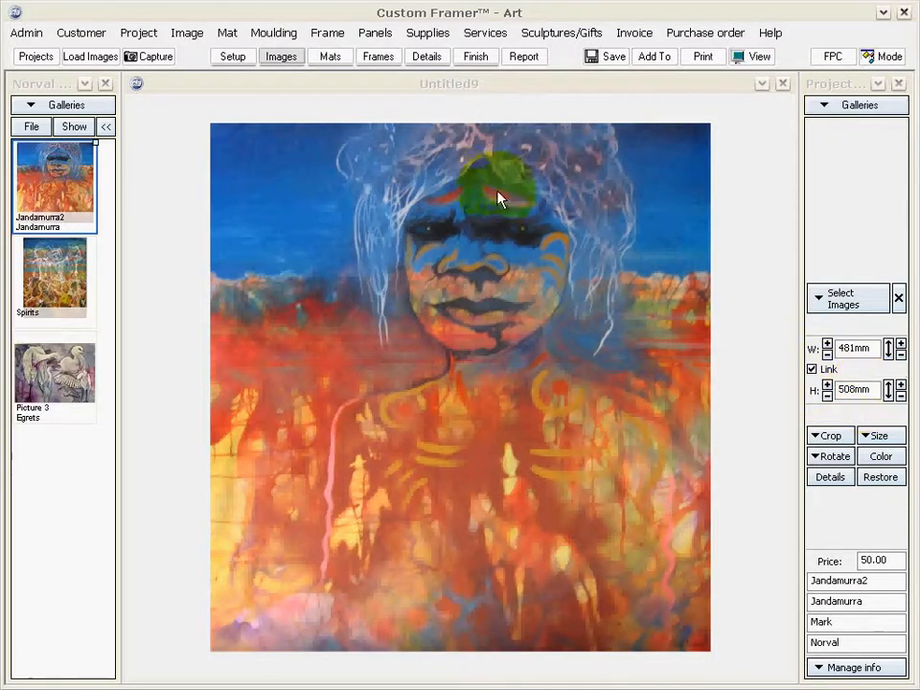
{"action": "left_click", "coordinate": [524, 58]}
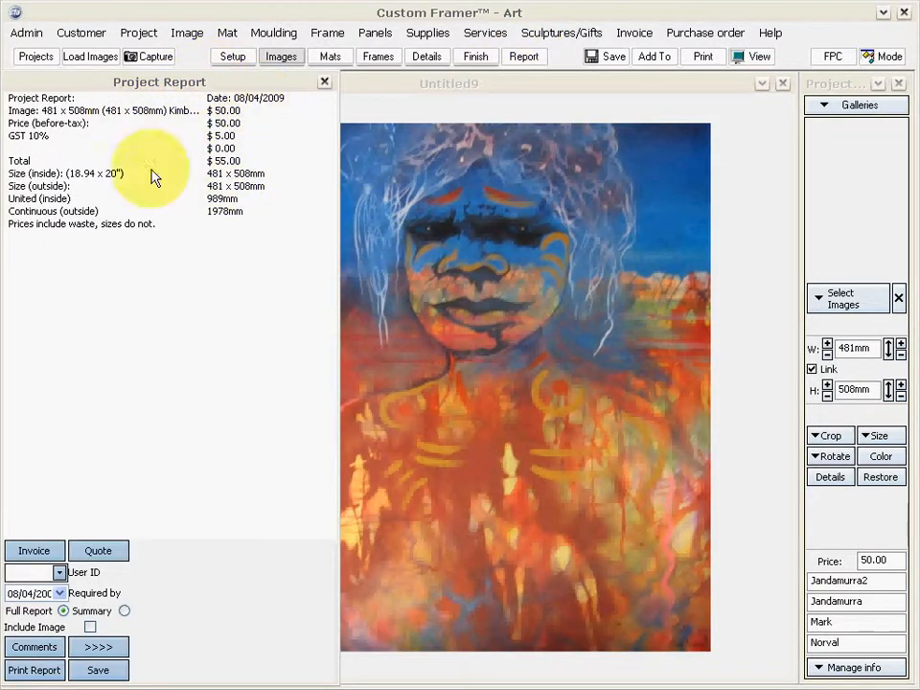
{"action": "left_click", "coordinate": [325, 82]}
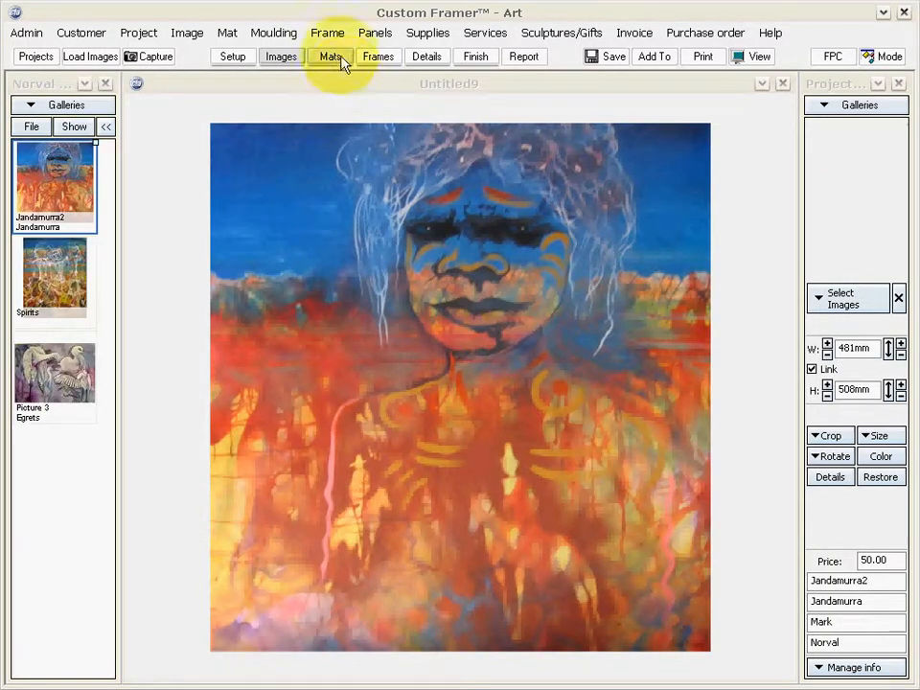
Add the C1609 Antique White mat as the first mat around the painting
{"action": "left_click", "coordinate": [331, 57]}
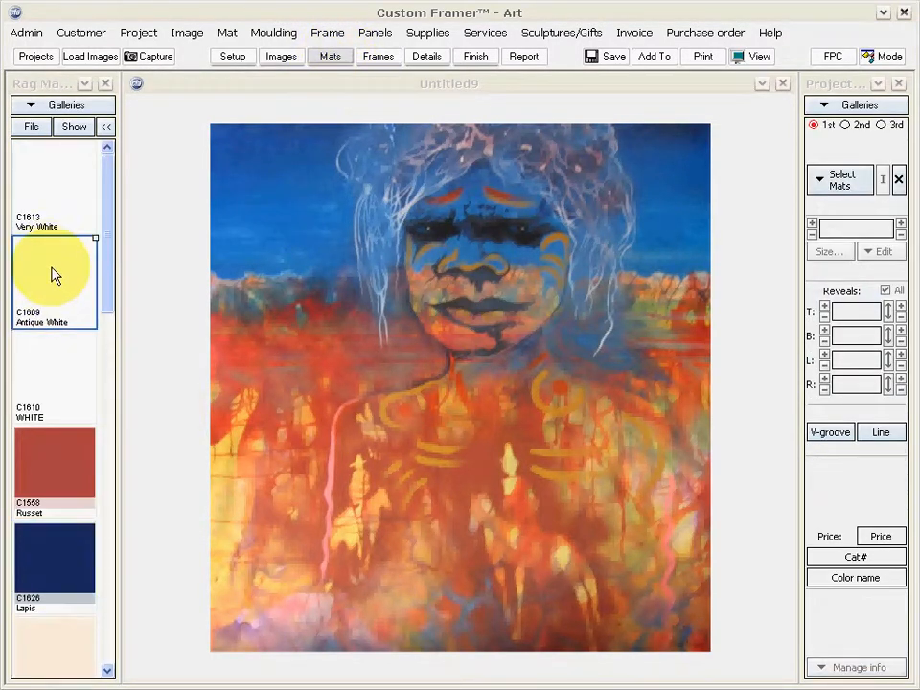
{"action": "left_click_drag", "start_coordinate": [55, 275], "coordinate": [212, 154]}
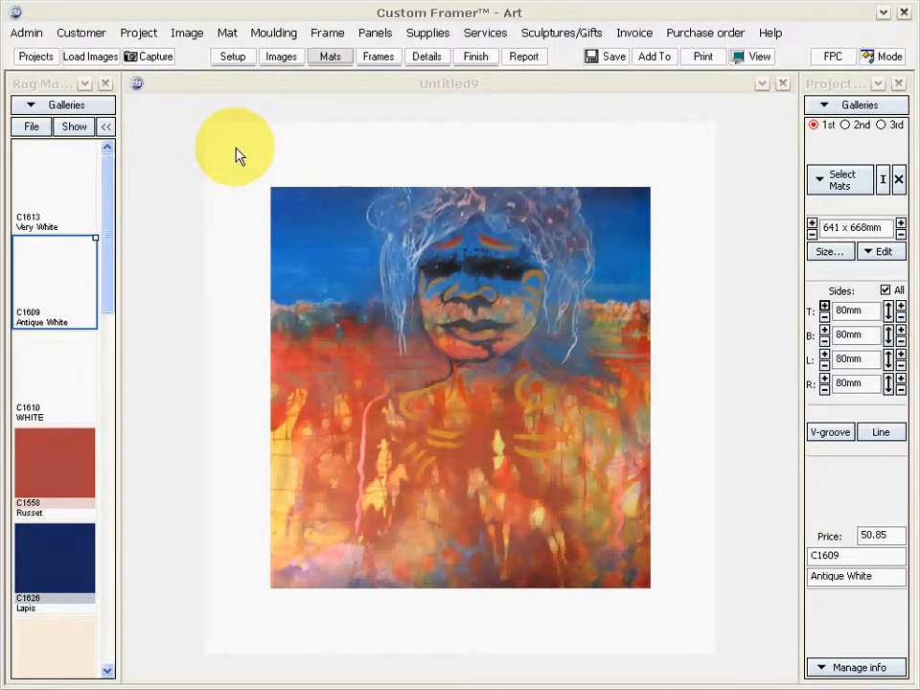
{"action": "left_click", "coordinate": [247, 156]}
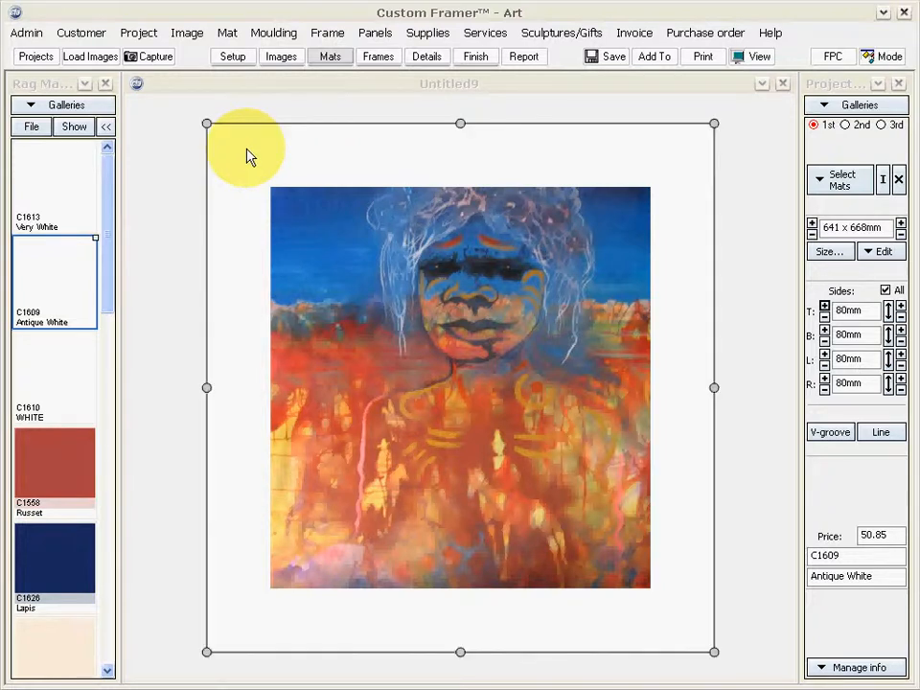
Frame the matted painting with the 18 mm X203239 moulding and add the 52 mm X573235 moulding after it as an outer frame
{"action": "left_click", "coordinate": [381, 58]}
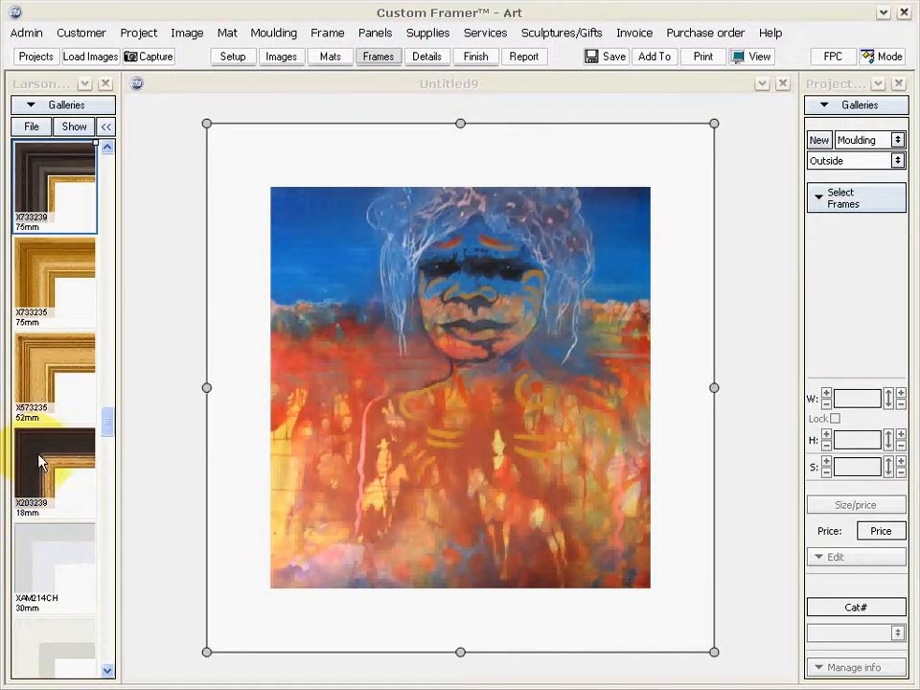
{"action": "left_click_drag", "start_coordinate": [40, 463], "coordinate": [212, 148]}
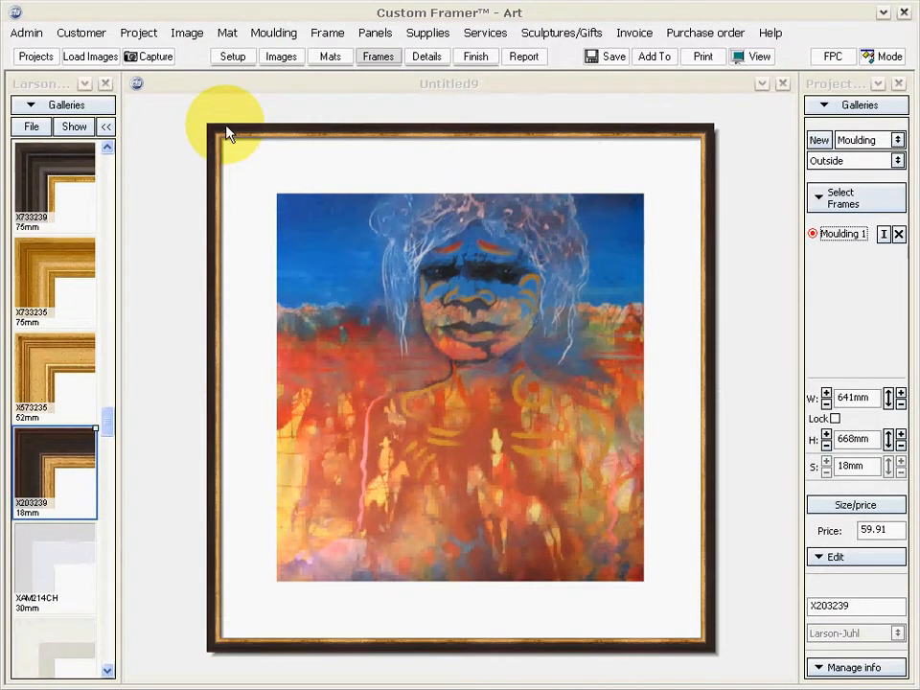
{"action": "left_click", "coordinate": [227, 135]}
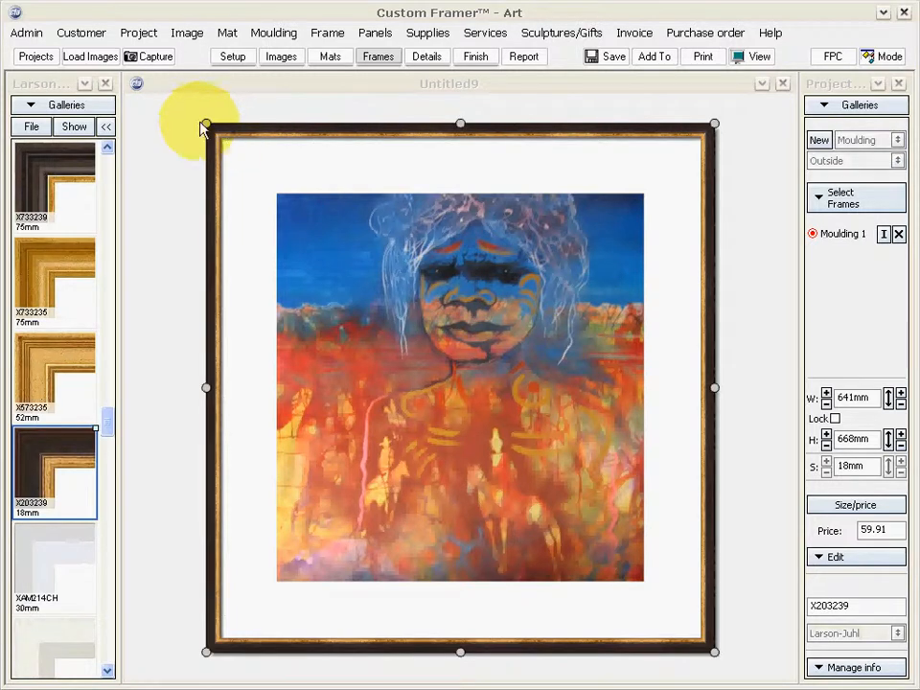
{"action": "mouse_move", "coordinate": [23, 388]}
{"action": "left_mouse_down"}
{"action": "mouse_move", "coordinate": [177, 221]}
{"action": "mouse_move", "coordinate": [209, 124]}
{"action": "left_mouse_up"}
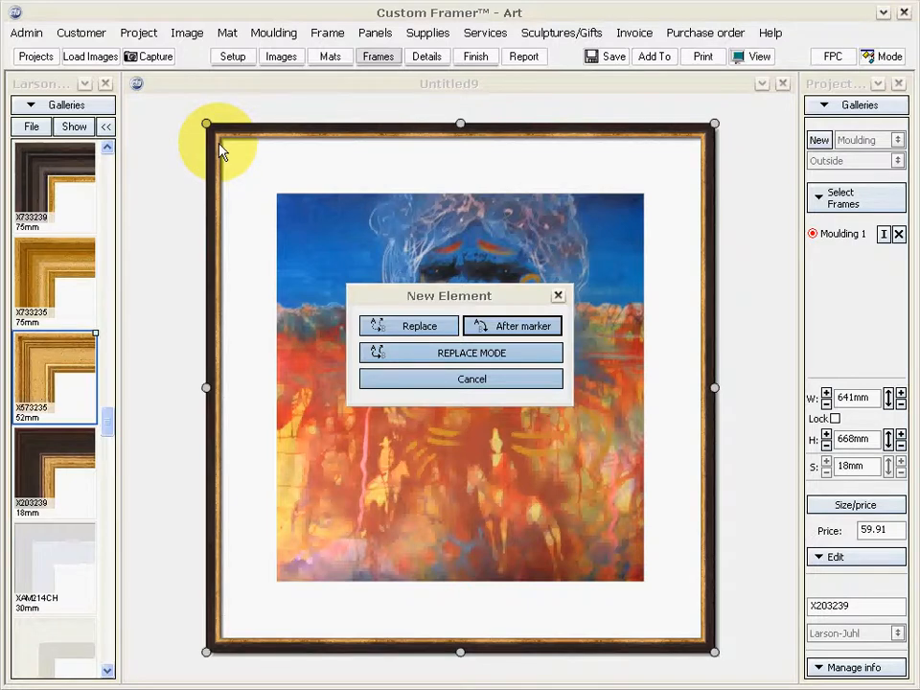
{"action": "left_click", "coordinate": [549, 327]}
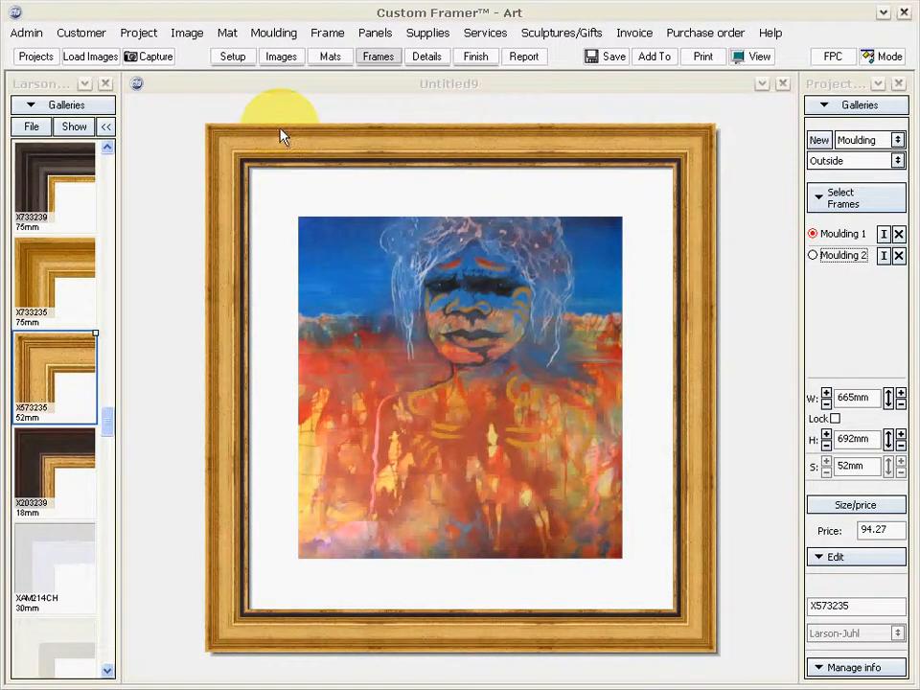
Add C1626 Lapis as the second mat inside the Antique White mat
{"action": "left_click", "coordinate": [331, 58]}
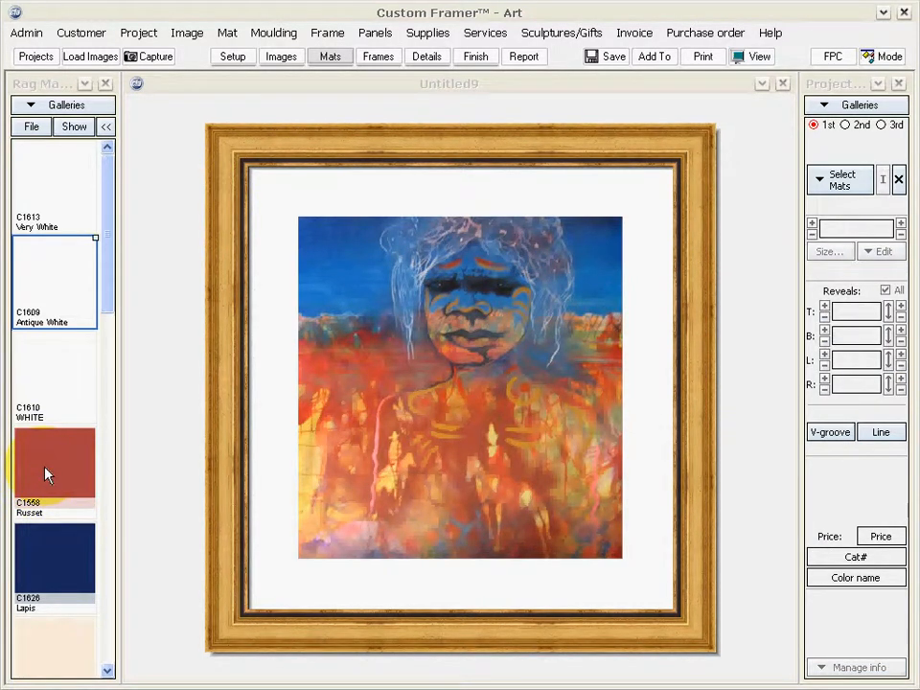
{"action": "left_click", "coordinate": [289, 212]}
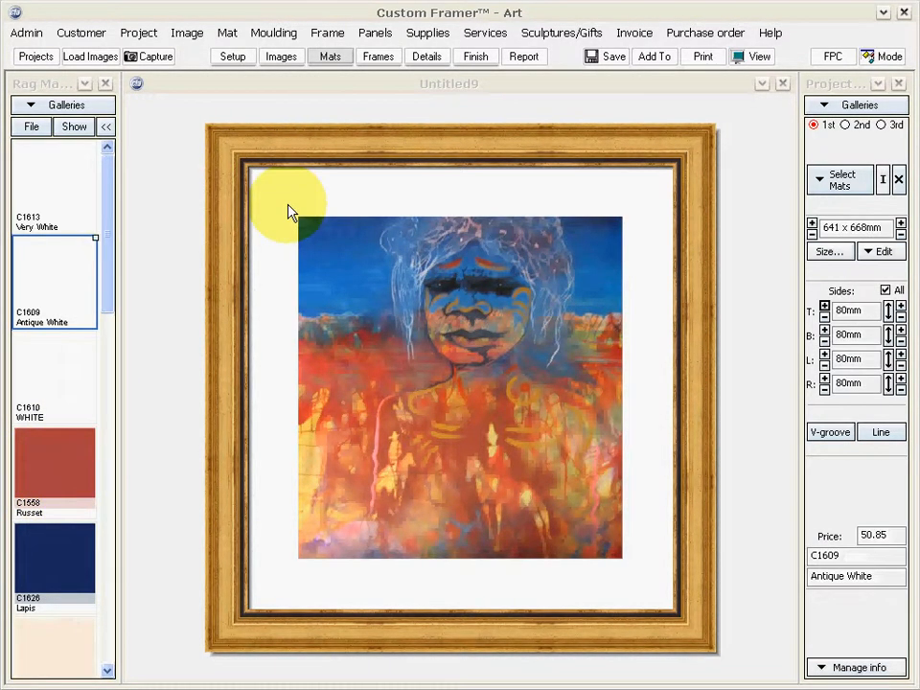
{"action": "left_click", "coordinate": [34, 483]}
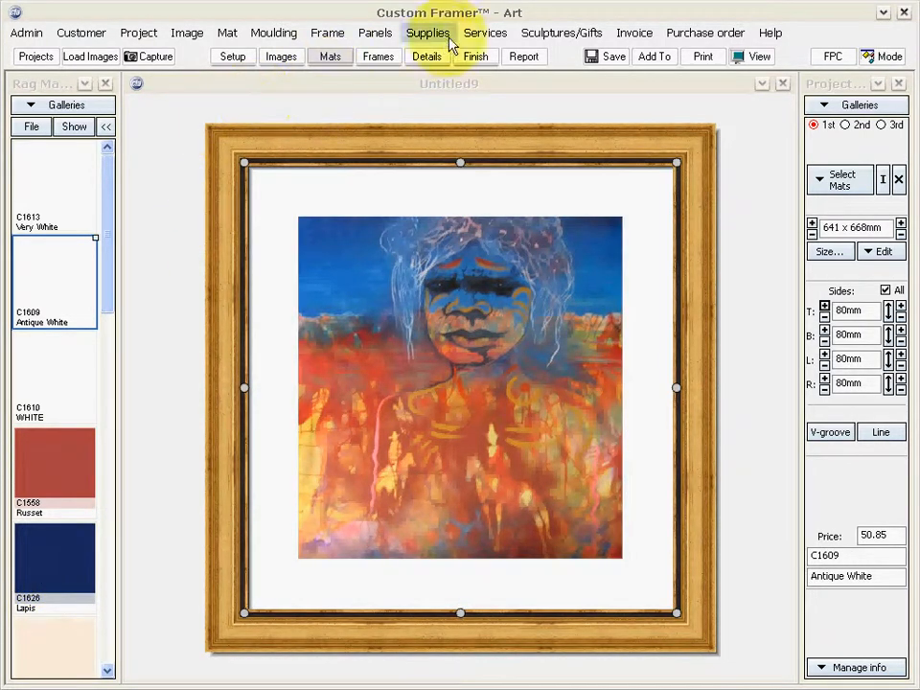
{"action": "left_click", "coordinate": [845, 126]}
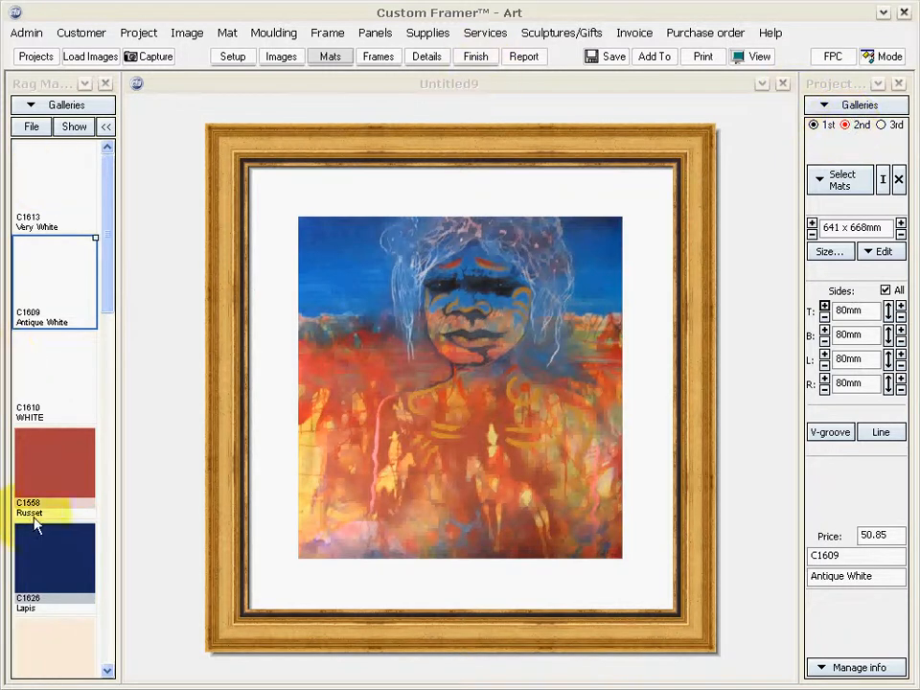
{"action": "left_click_drag", "start_coordinate": [68, 580], "coordinate": [333, 250]}
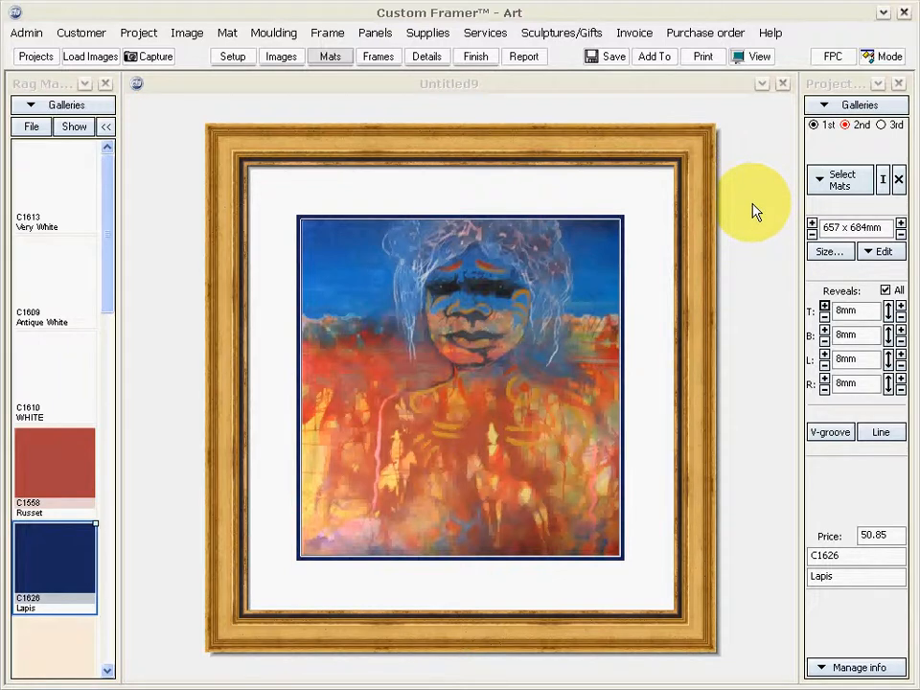
Add a regular sheet of glass to the framing details
{"action": "left_click", "coordinate": [427, 59]}
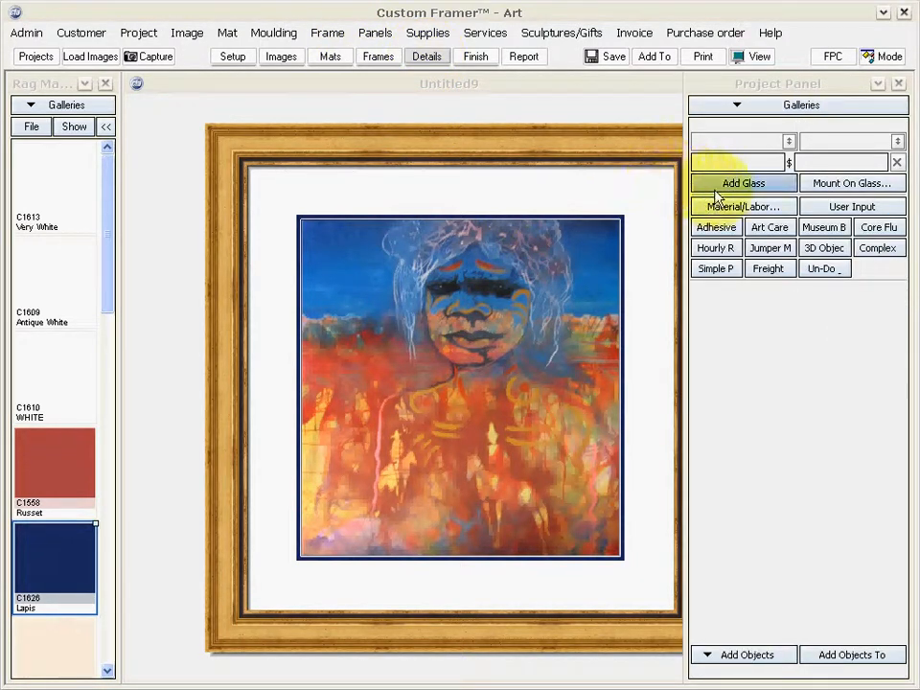
{"action": "left_click", "coordinate": [757, 185]}
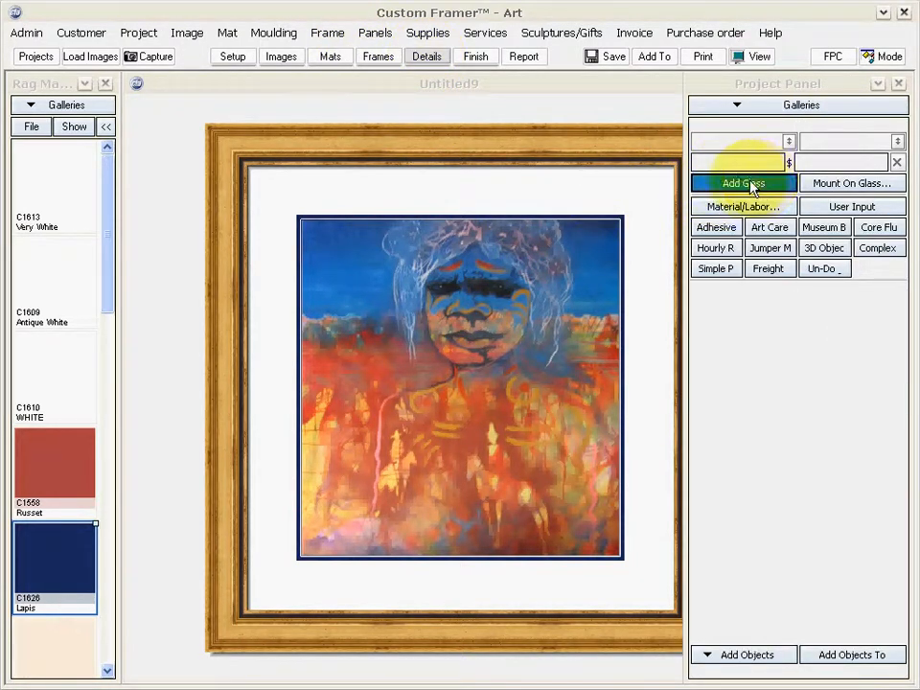
{"action": "left_click", "coordinate": [775, 224]}
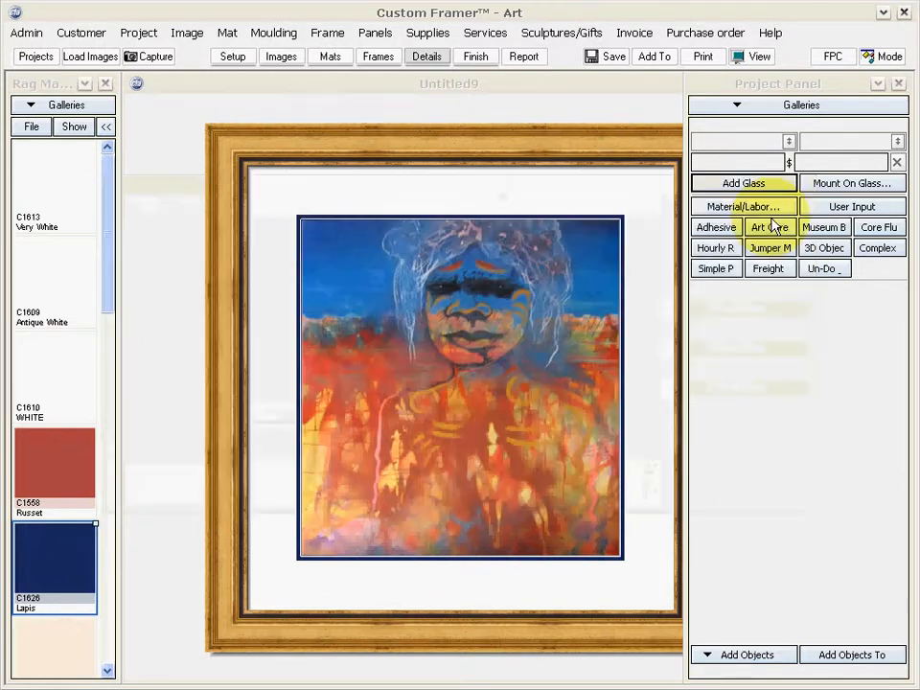
Add the Art Care material and Hourly Rate labor with a time of 1 to the project
{"action": "left_click", "coordinate": [756, 208]}
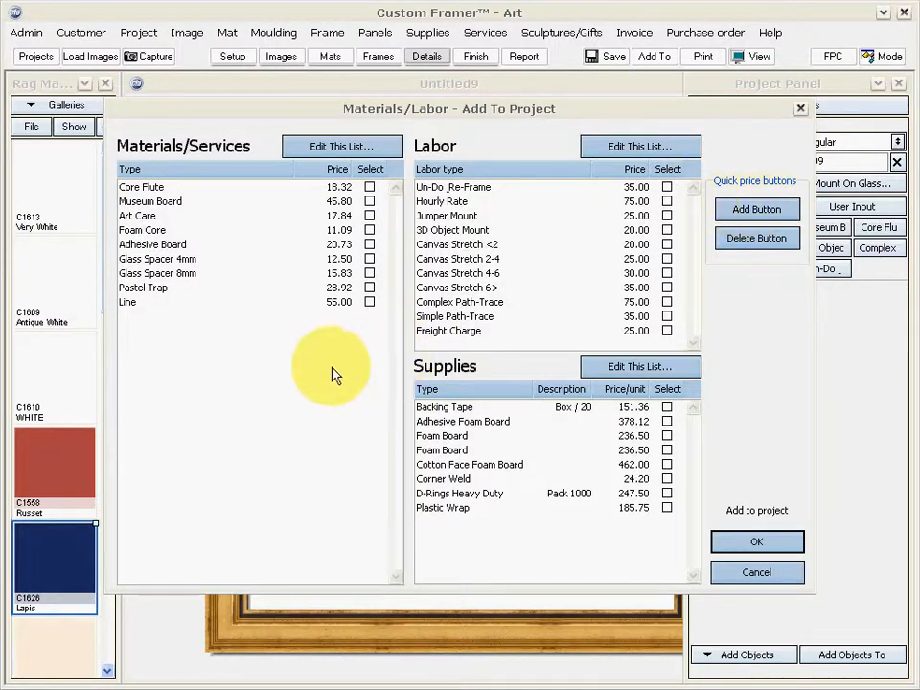
{"action": "left_click", "coordinate": [370, 216]}
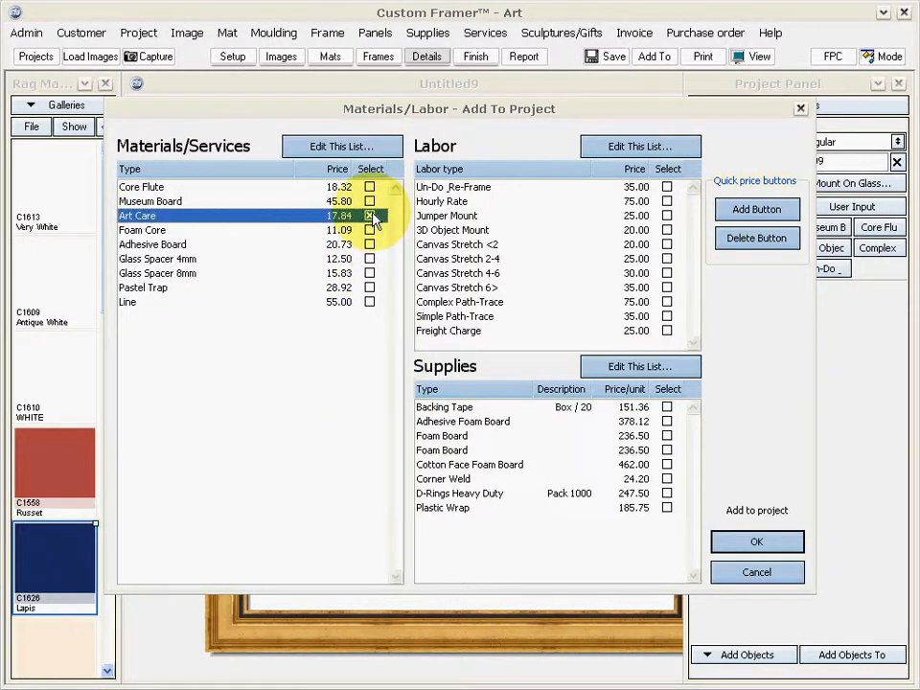
{"action": "left_click", "coordinate": [784, 543]}
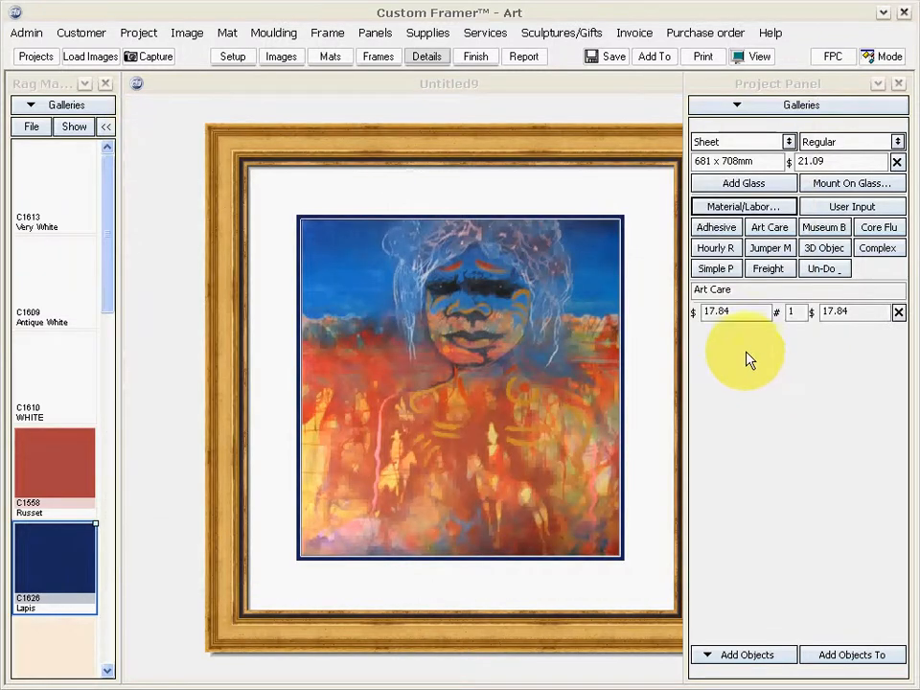
{"action": "left_click", "coordinate": [730, 249]}
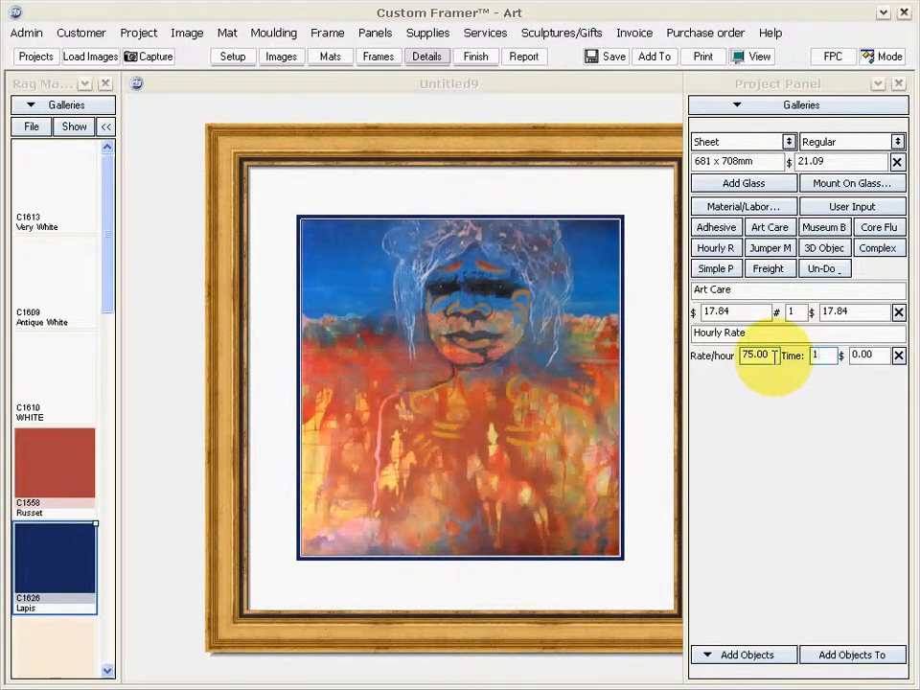
{"action": "left_click", "coordinate": [880, 352]}
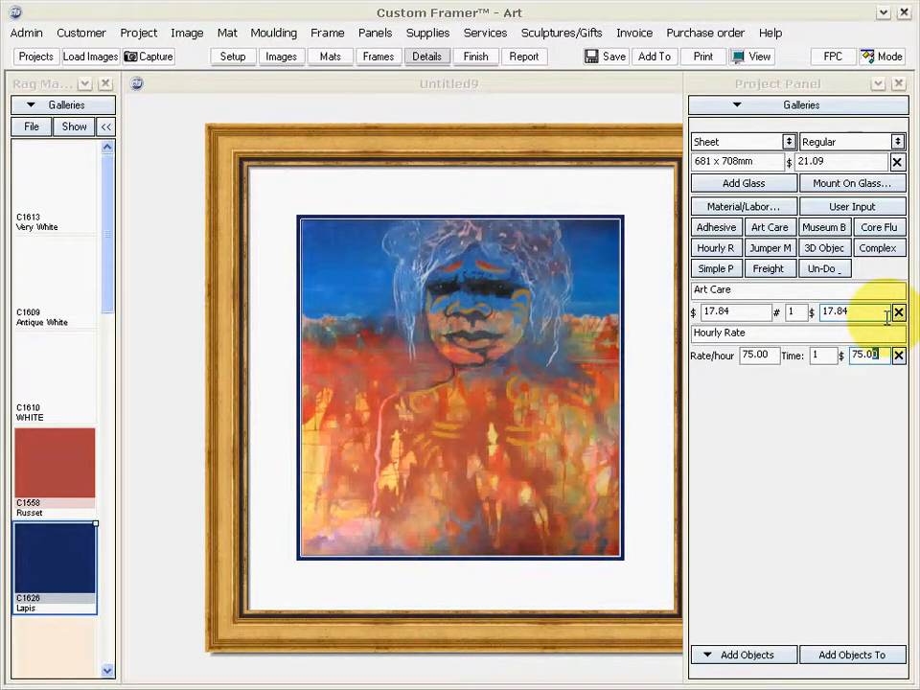
Review the itemised prices and sizes in the project report, closing it when done
{"action": "left_click", "coordinate": [477, 58]}
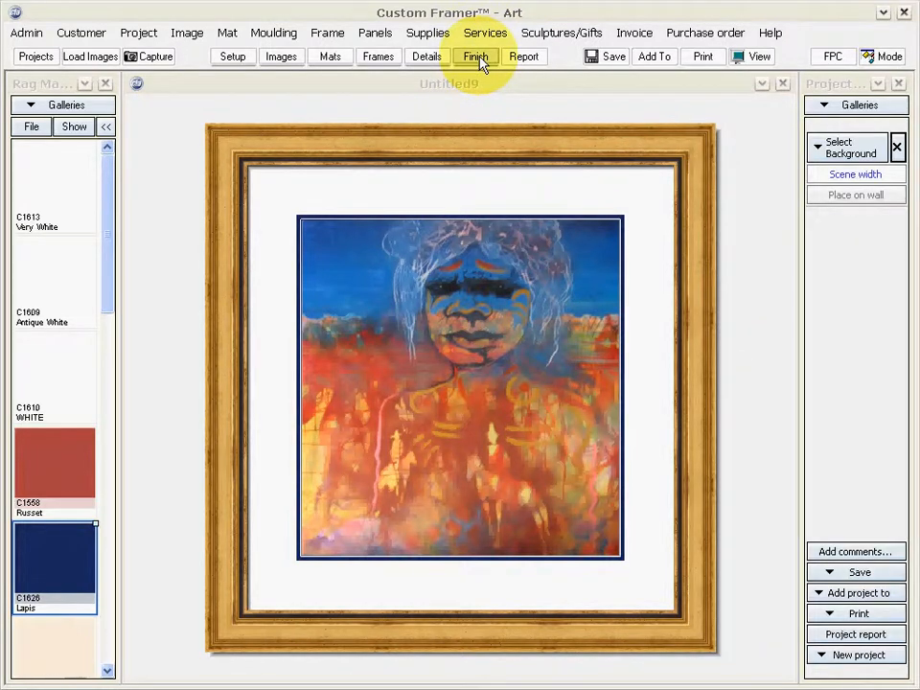
{"action": "left_click", "coordinate": [524, 58]}
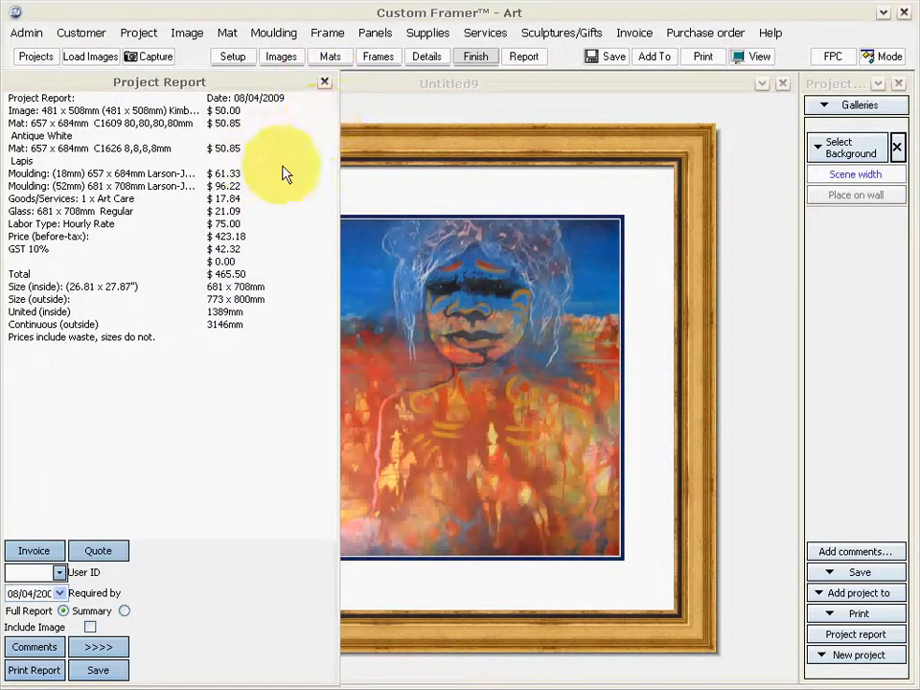
{"action": "left_click", "coordinate": [325, 85]}
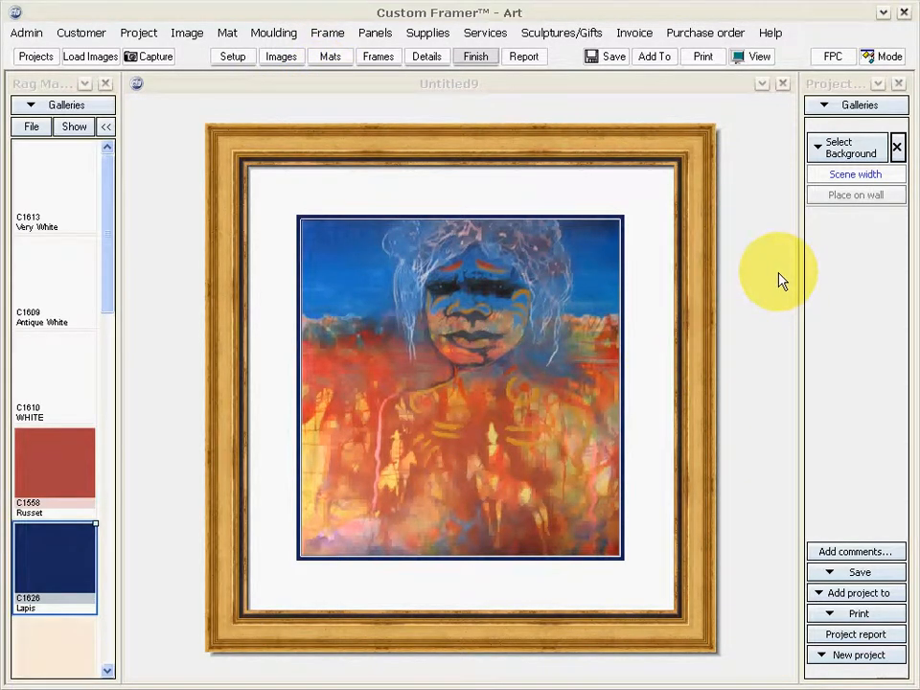
Set the project background to the solid reddish-brown color #993300
{"action": "left_click", "coordinate": [819, 146]}
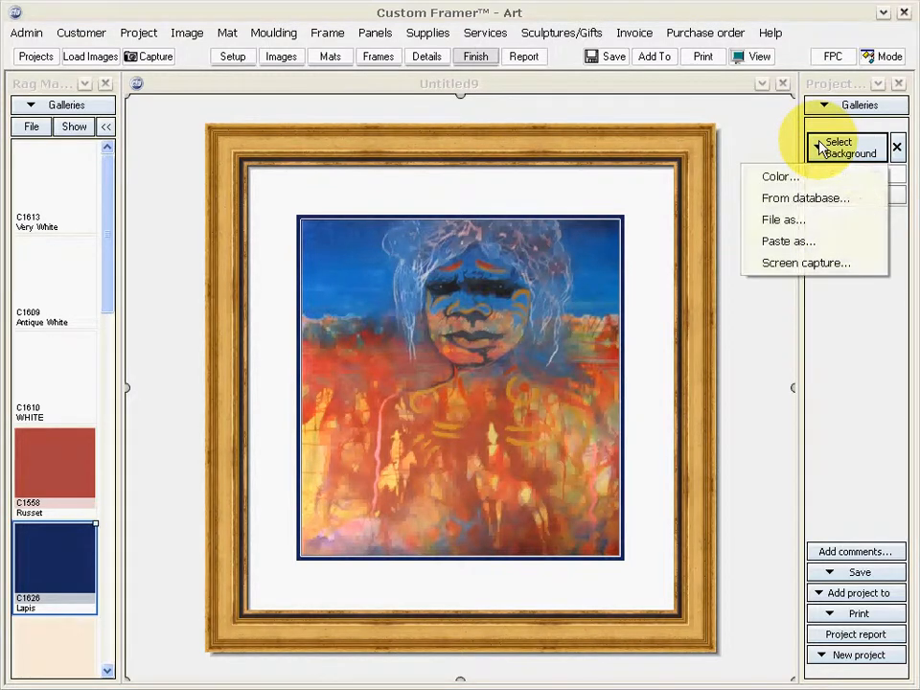
{"action": "left_click", "coordinate": [778, 178]}
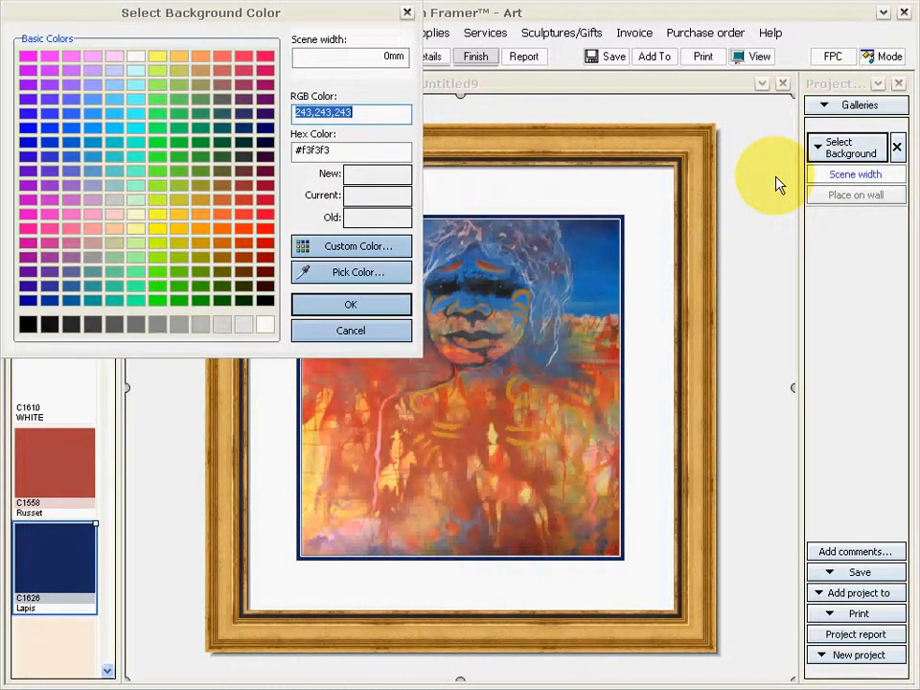
{"action": "left_click", "coordinate": [244, 257]}
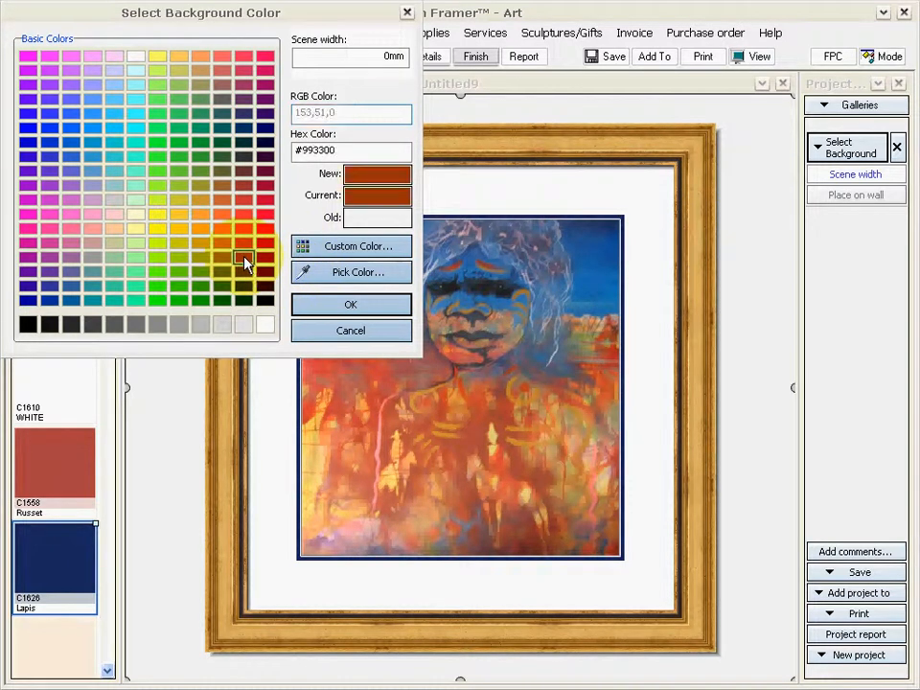
{"action": "left_click", "coordinate": [350, 304]}
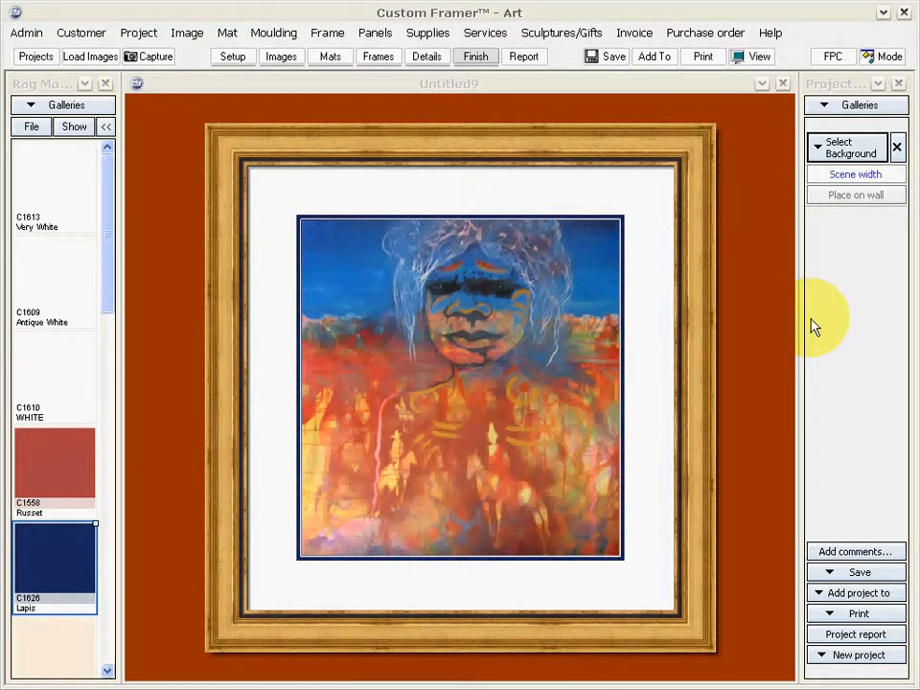
{"action": "left_click", "coordinate": [439, 275]}
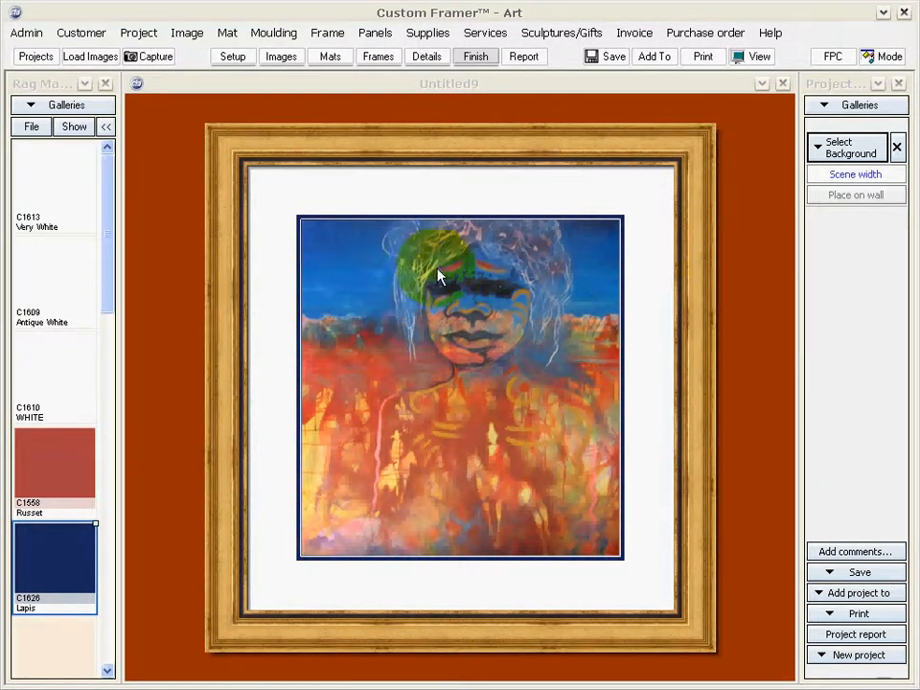
{"action": "double_click", "coordinate": [757, 261]}
{"action": "left_click", "coordinate": [758, 261]}
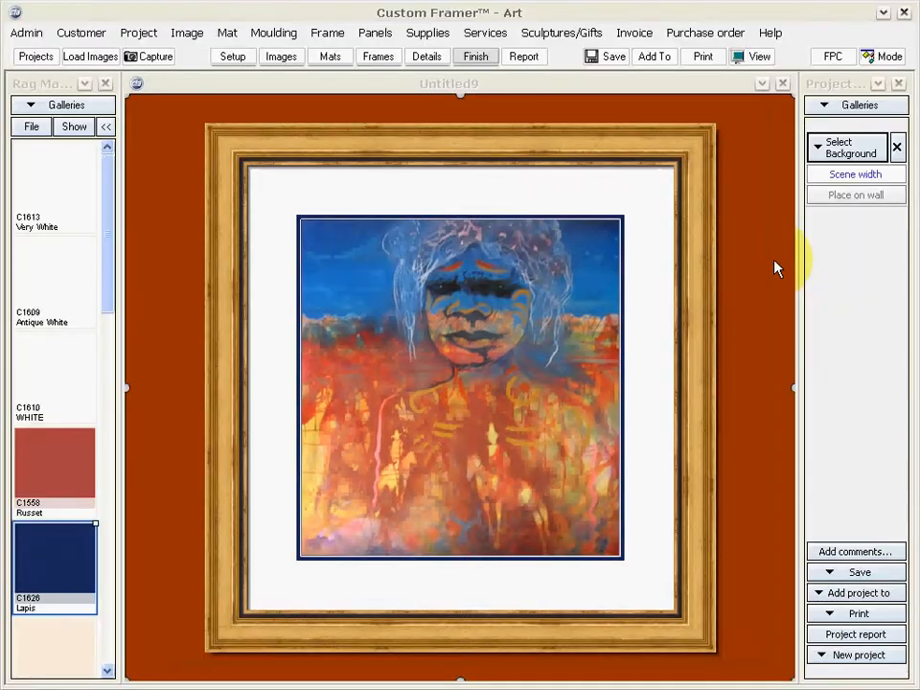
Load the Pink bedroom scene from the background database and place the framed painting on its wall
{"action": "left_click", "coordinate": [836, 157]}
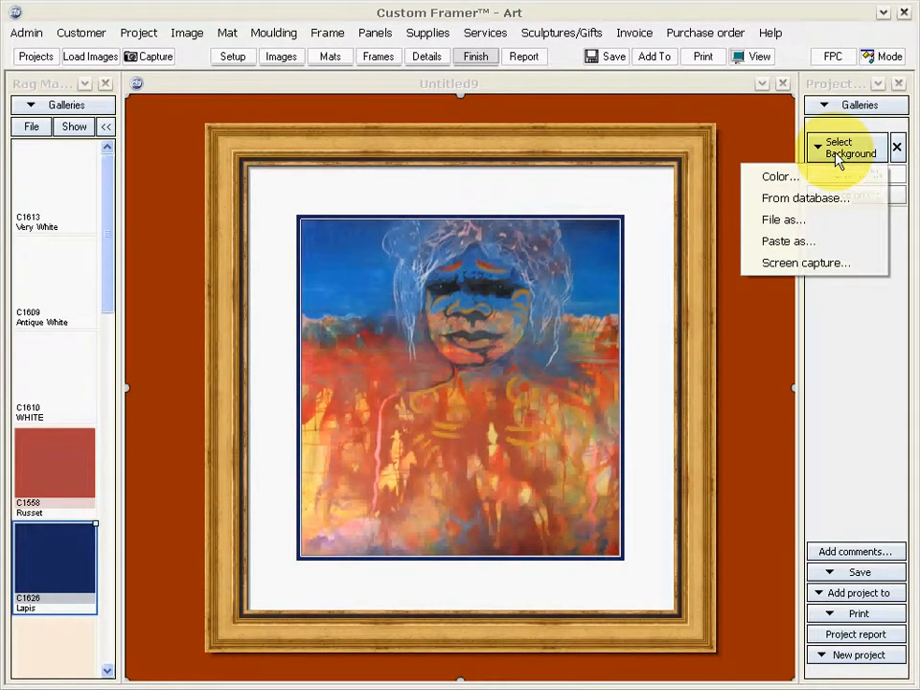
{"action": "left_click", "coordinate": [822, 199]}
{"action": "left_click", "coordinate": [310, 395]}
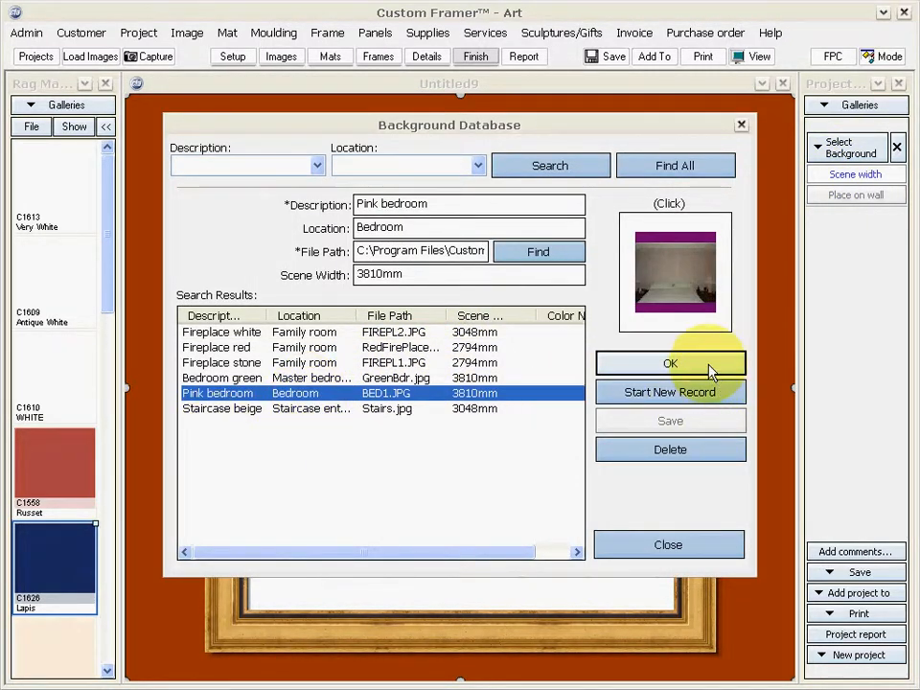
{"action": "left_click", "coordinate": [670, 364]}
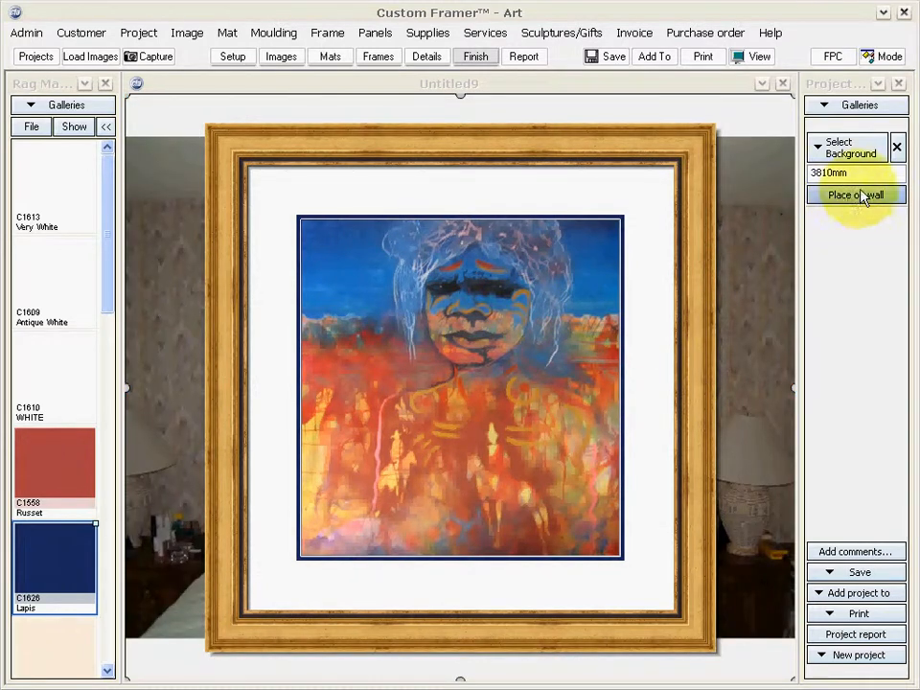
{"action": "left_click", "coordinate": [862, 198]}
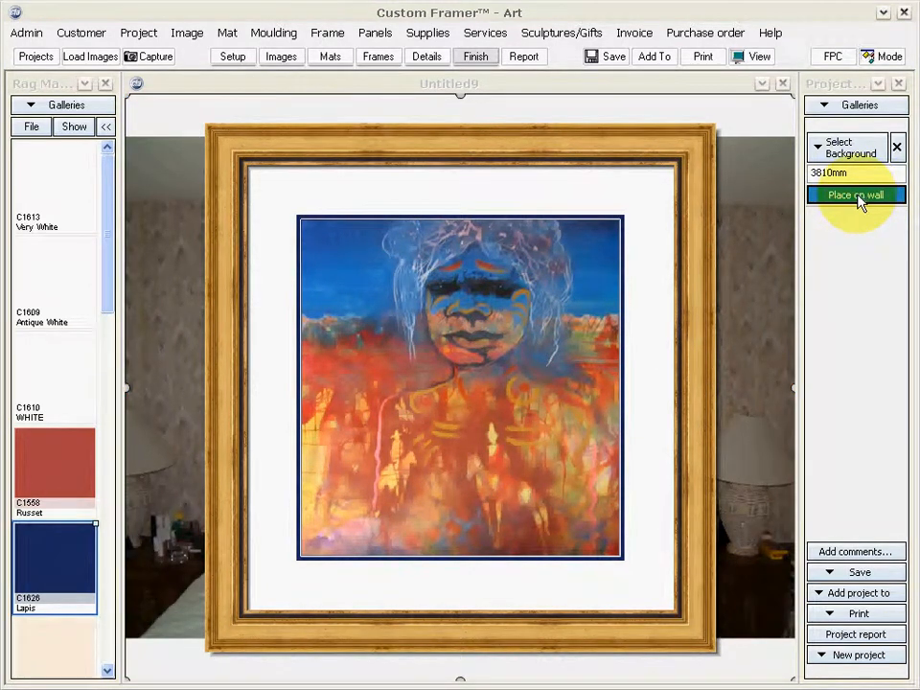